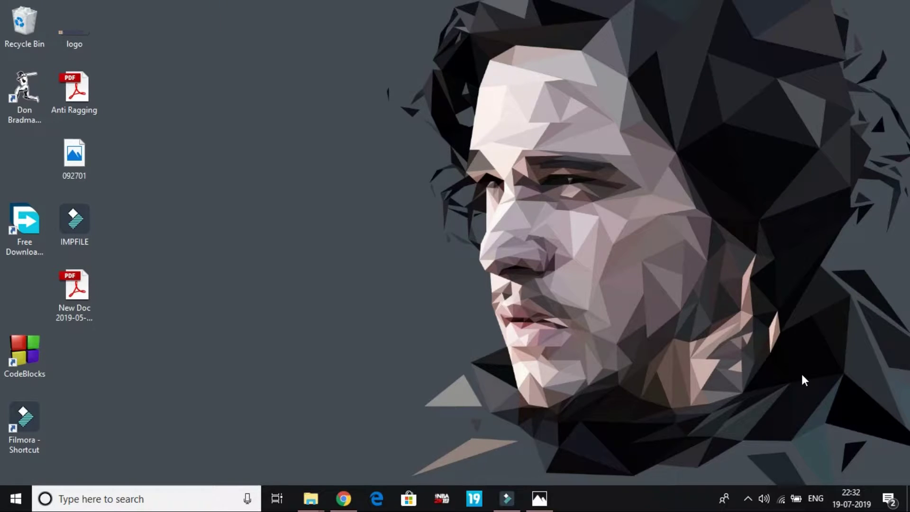
# Launch Driver Verifier Manager by searching Windows for verifier.exe and running it.
pyautogui.click(539, 498)
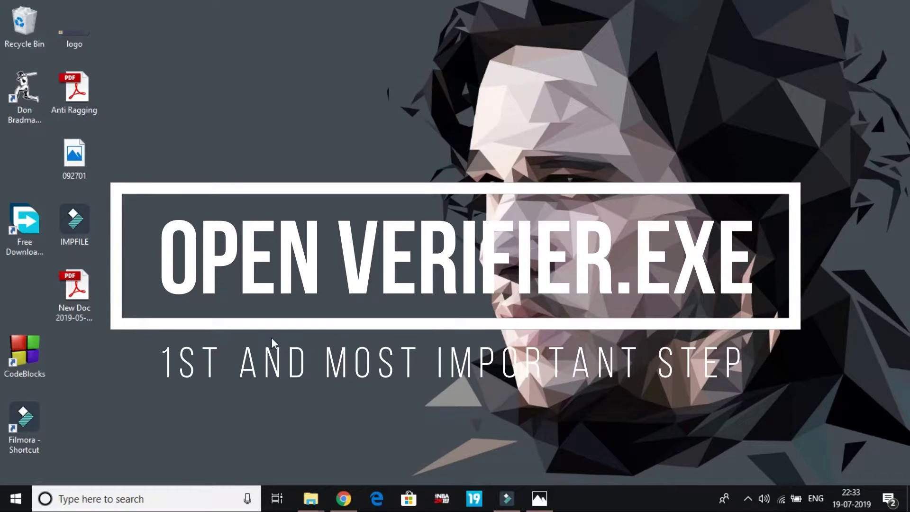
pyautogui.click(173, 501)
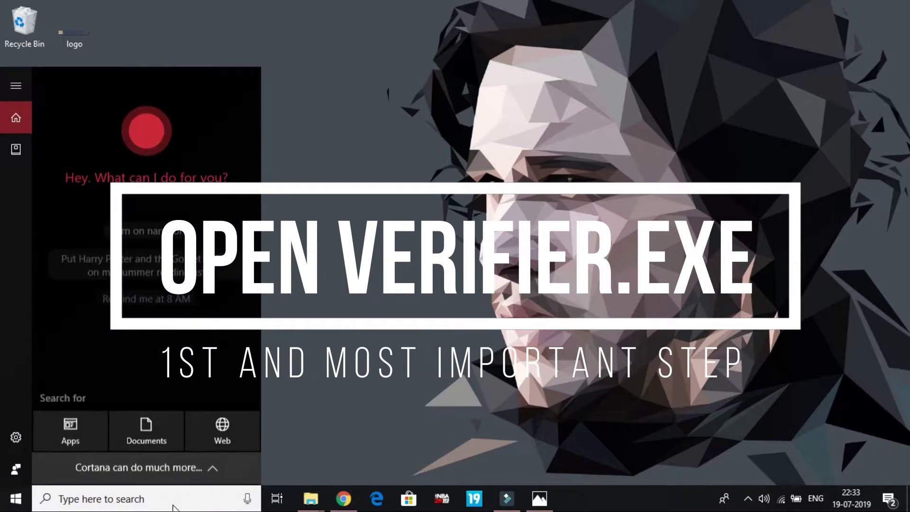
pyautogui.write('ve')
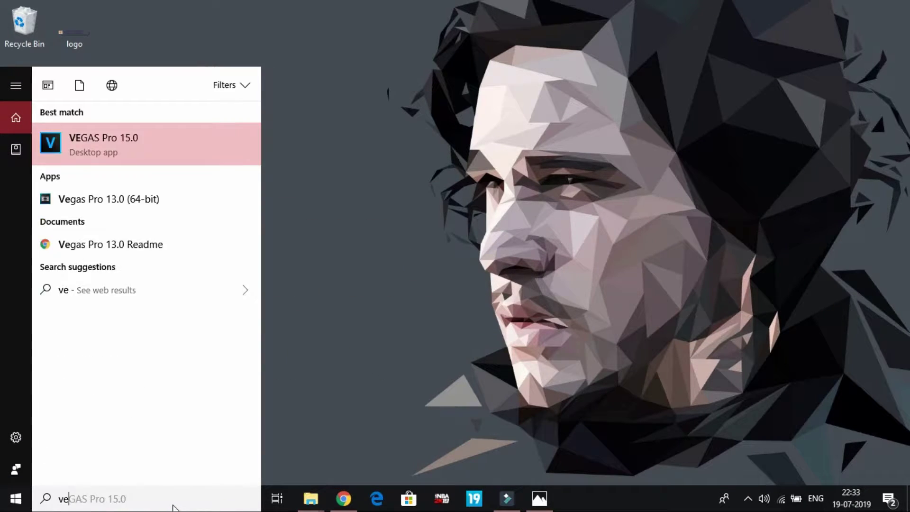
pyautogui.write('rifier')
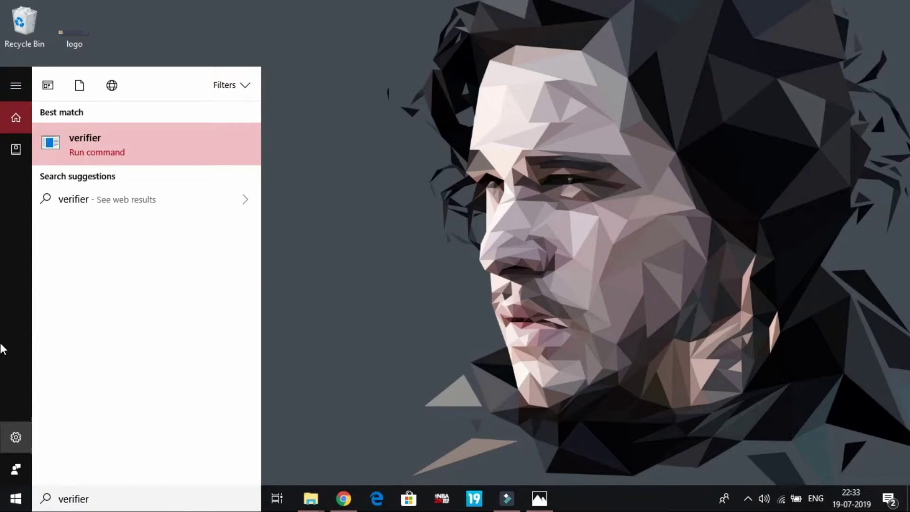
pyautogui.write('.exe')
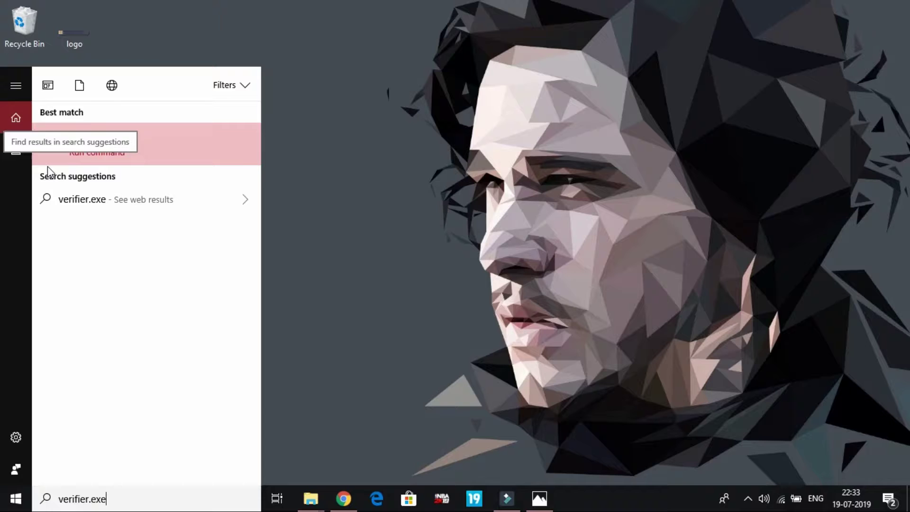
pyautogui.click(112, 152)
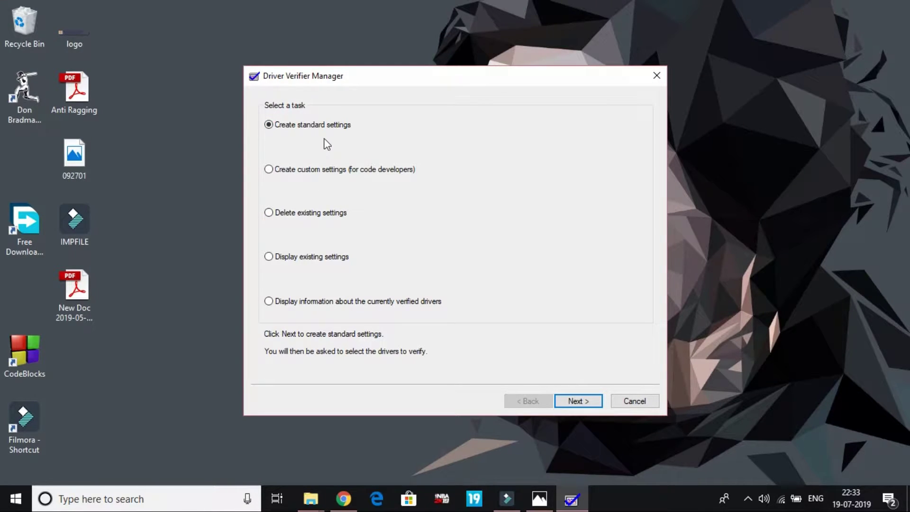
# Choose standard settings with automatically selected unsigned drivers, then cancel loading the driver information.
pyautogui.click(582, 398)
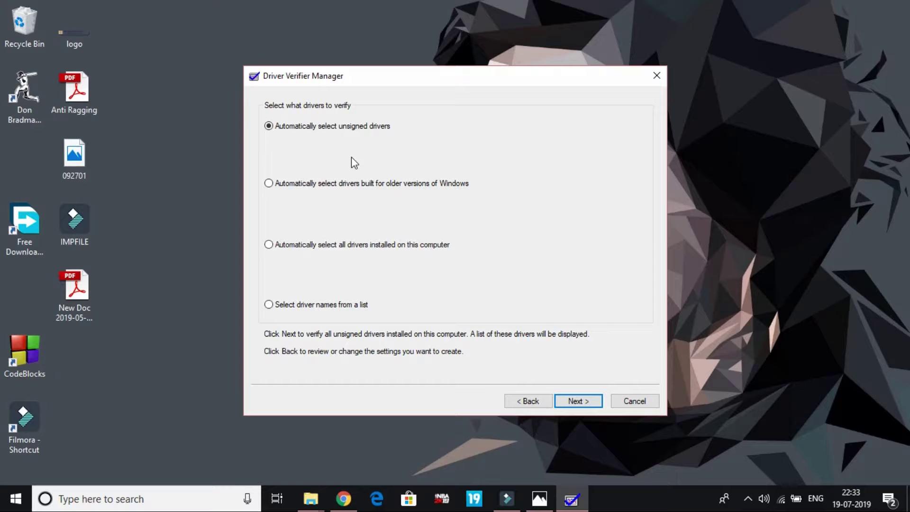
pyautogui.click(585, 402)
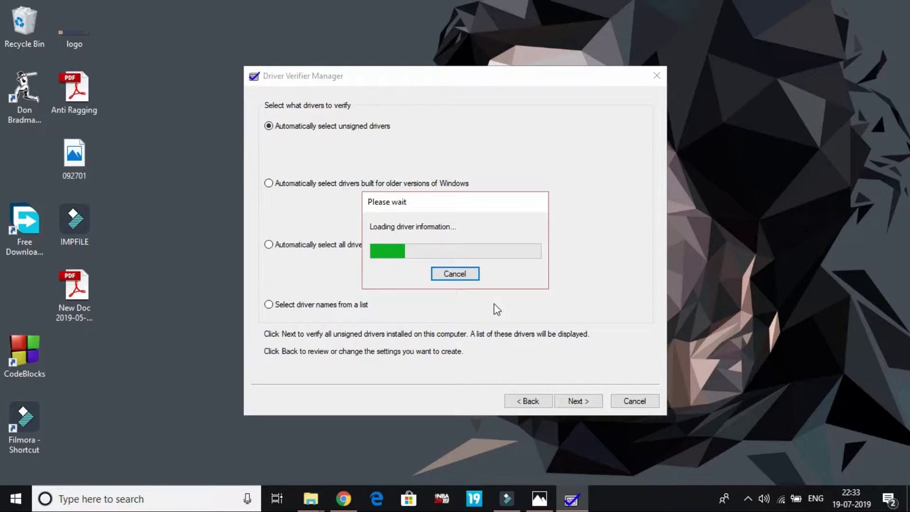
pyautogui.click(457, 273)
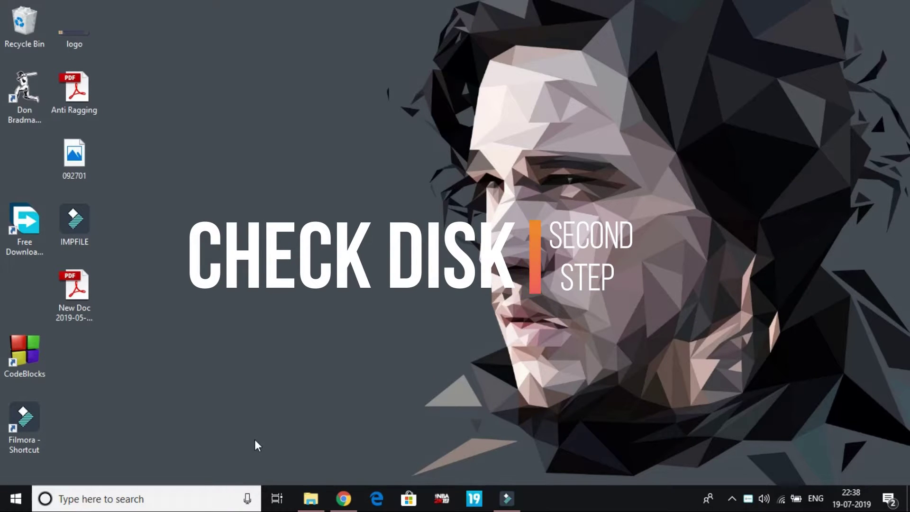
# Search for cmd and run Command Prompt as administrator.
pyautogui.click(127, 500)
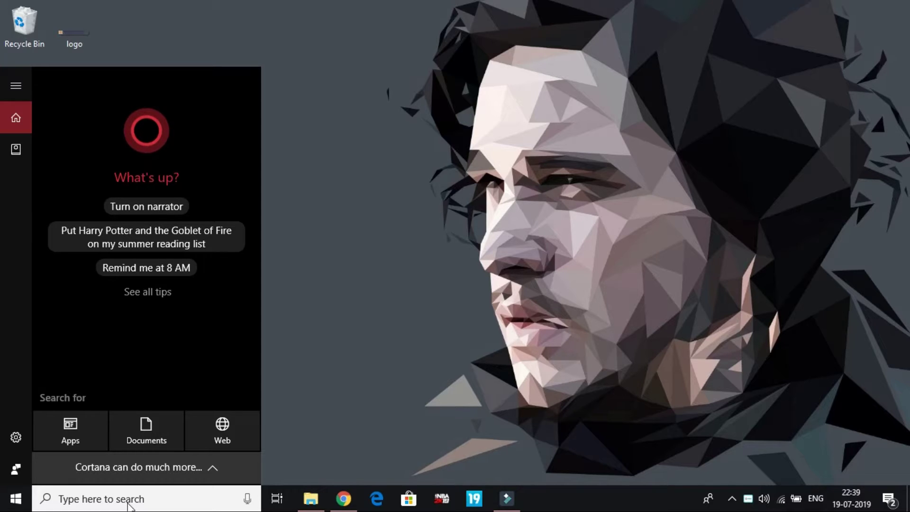
pyautogui.write('r')
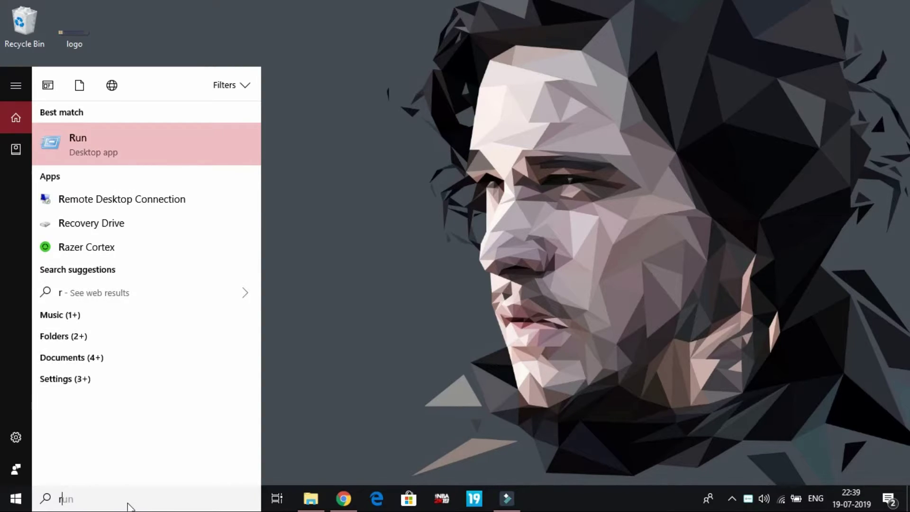
pyautogui.write('un')
pyautogui.press('BackSpace')
pyautogui.press('BackSpace')
pyautogui.press('BackSpace')
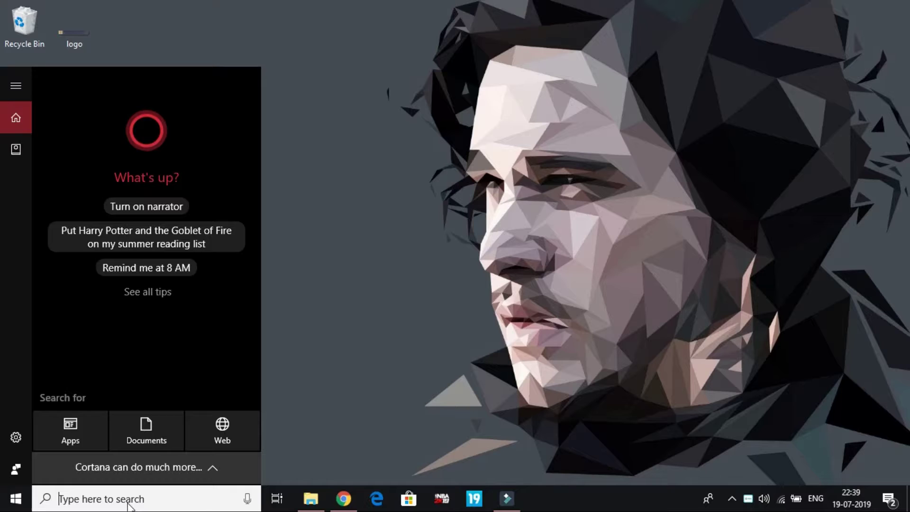
pyautogui.write('cmd')
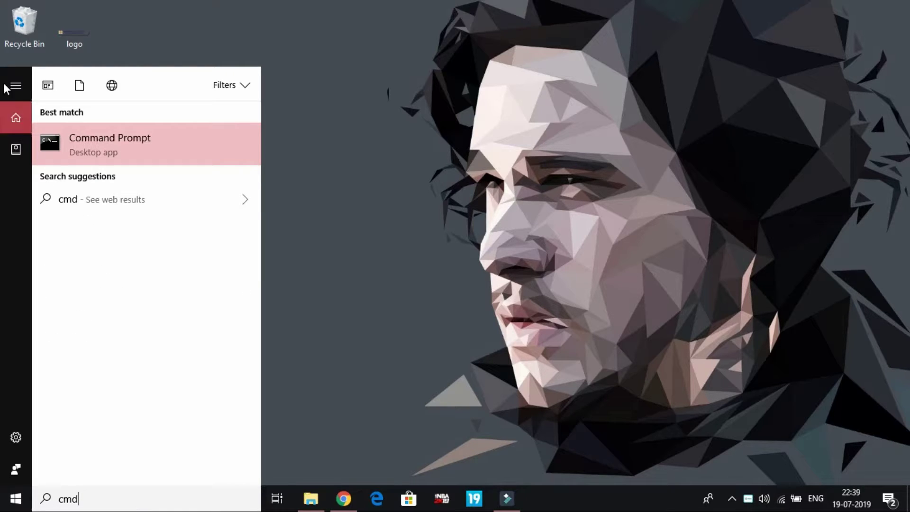
pyautogui.rightClick(106, 149)
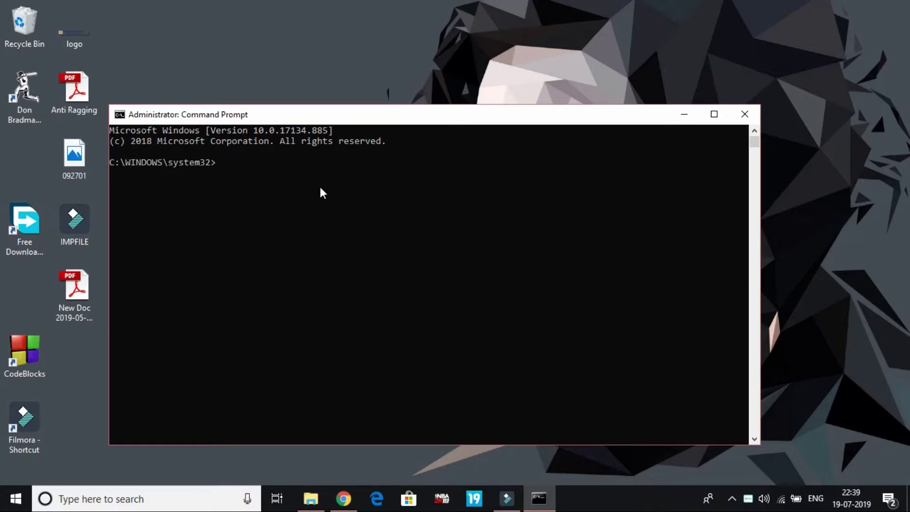
# Run the chkdsk command in the administrator Command Prompt.
pyautogui.write('chkdsk')
pyautogui.press('Return')
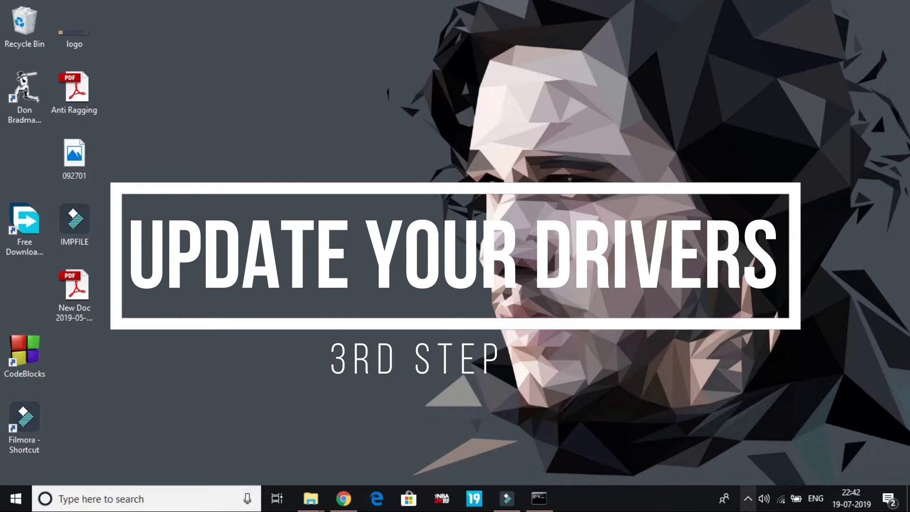
# Look at the NVIDIA options among the hidden tray icons, then dismiss them.
pyautogui.click(747, 498)
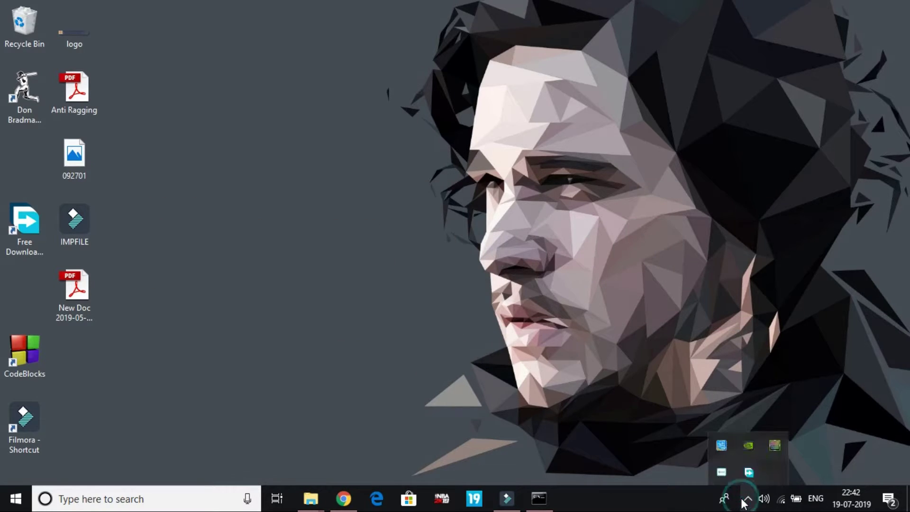
pyautogui.rightClick(748, 444)
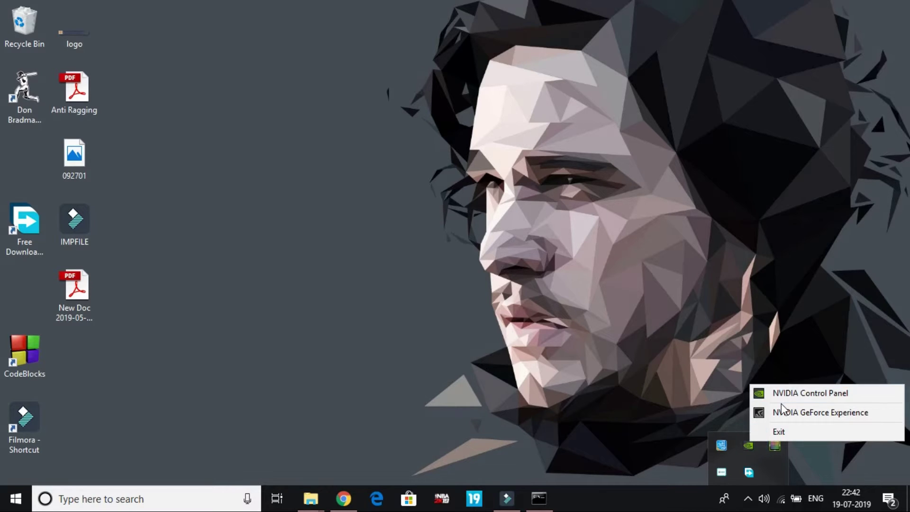
pyautogui.click(734, 284)
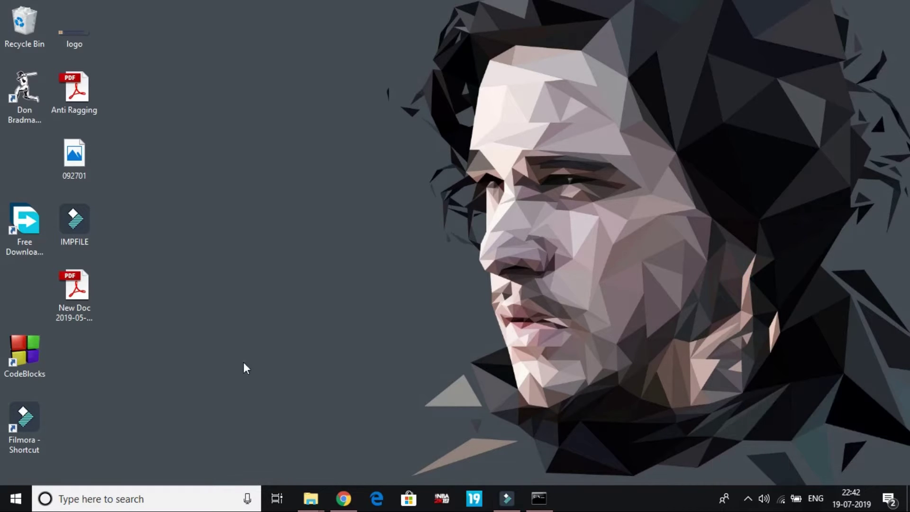
# Open Device Manager from the Win+X menu, and briefly check the chkdsk window before minimizing it.
pyautogui.rightClick(8, 503)
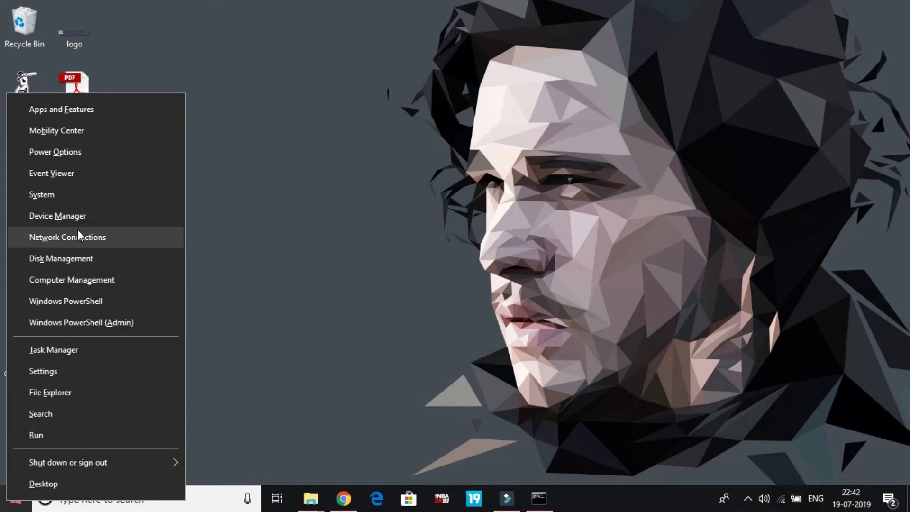
pyautogui.click(81, 223)
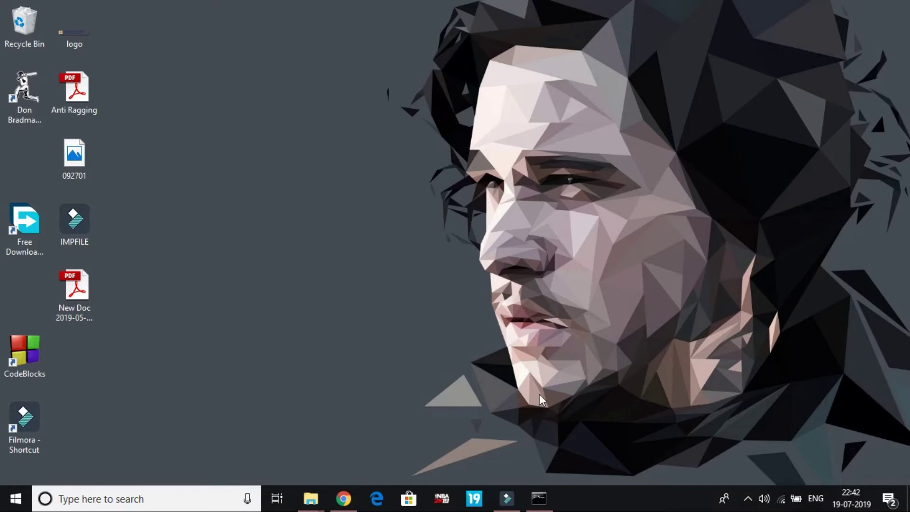
pyautogui.click(539, 498)
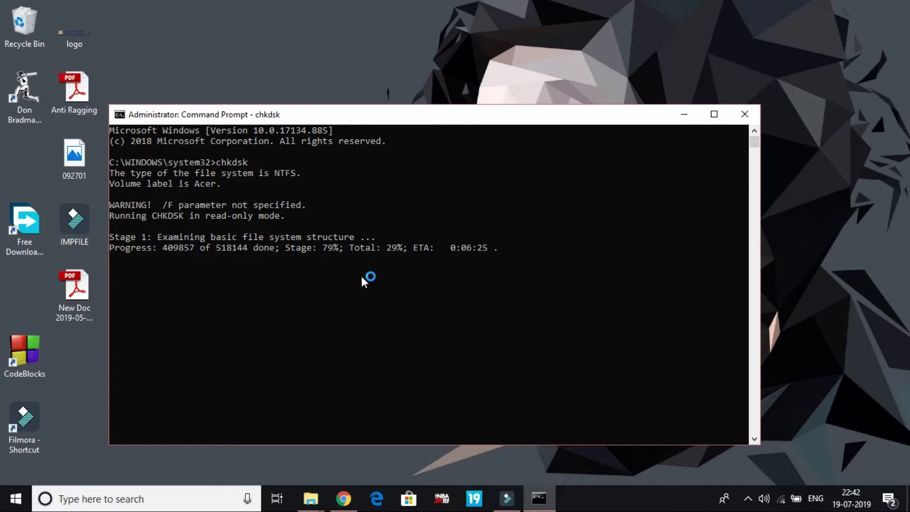
pyautogui.click(685, 115)
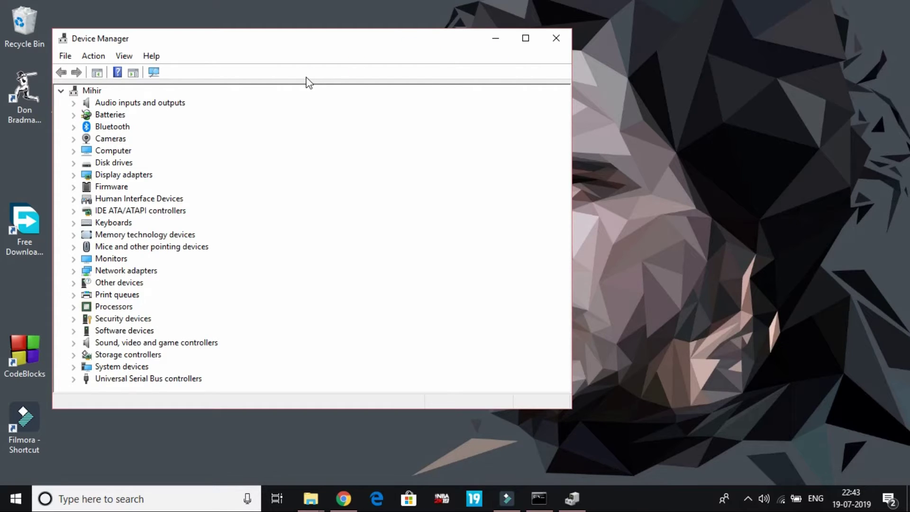
# Start an automatic online search for an updated Standard PS/2 Keyboard driver, then minimize Device Manager.
pyautogui.click(73, 187)
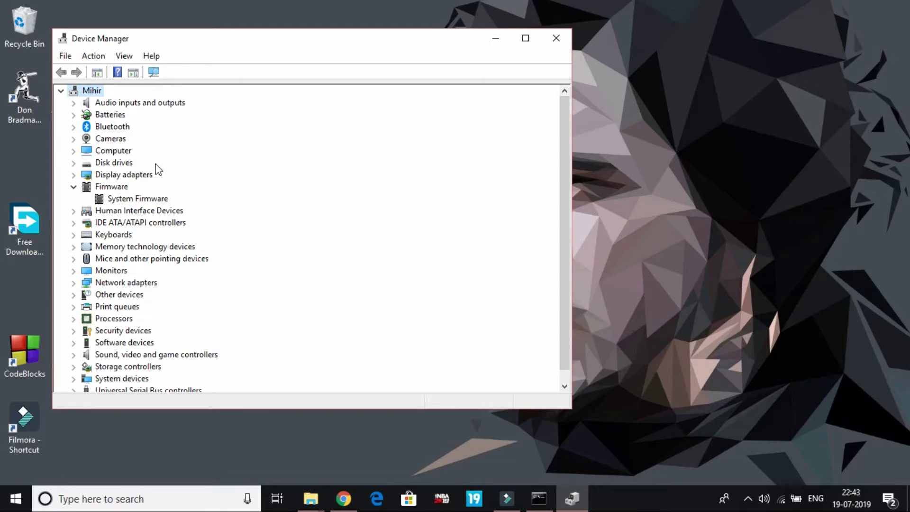
pyautogui.doubleClick(113, 235)
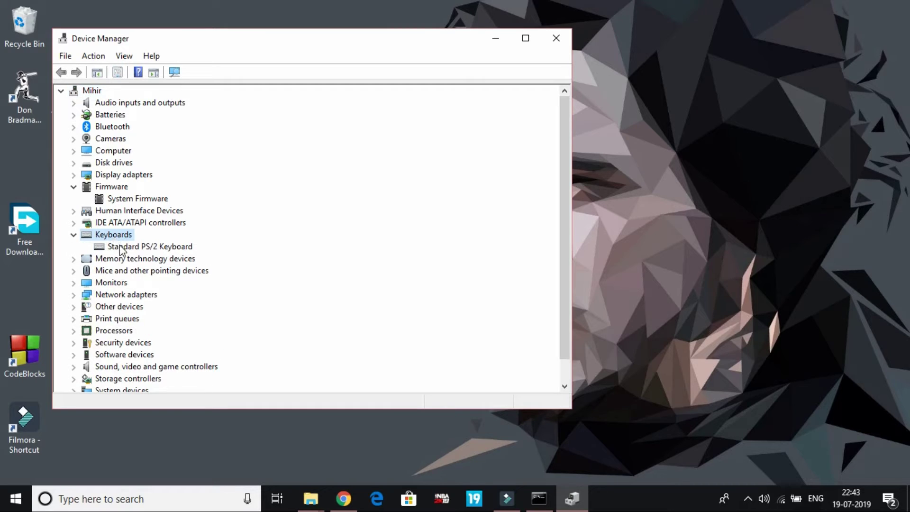
pyautogui.doubleClick(119, 247)
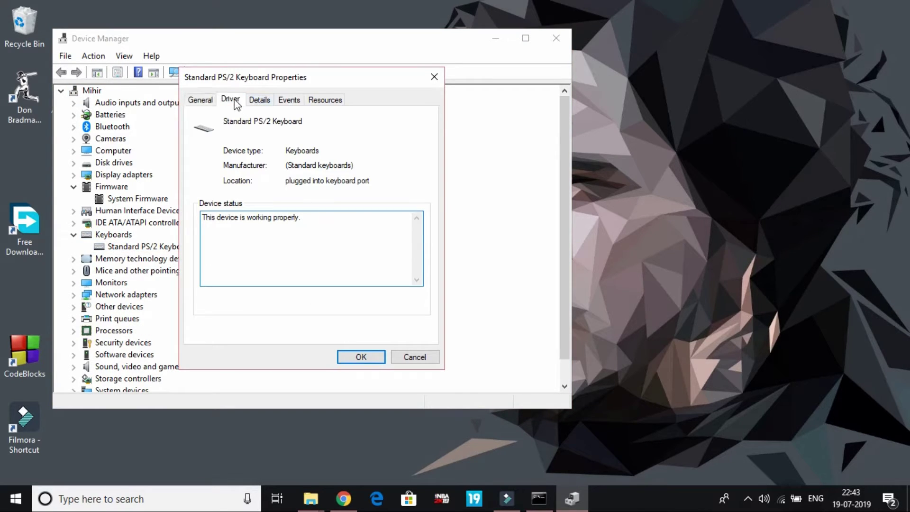
pyautogui.click(233, 100)
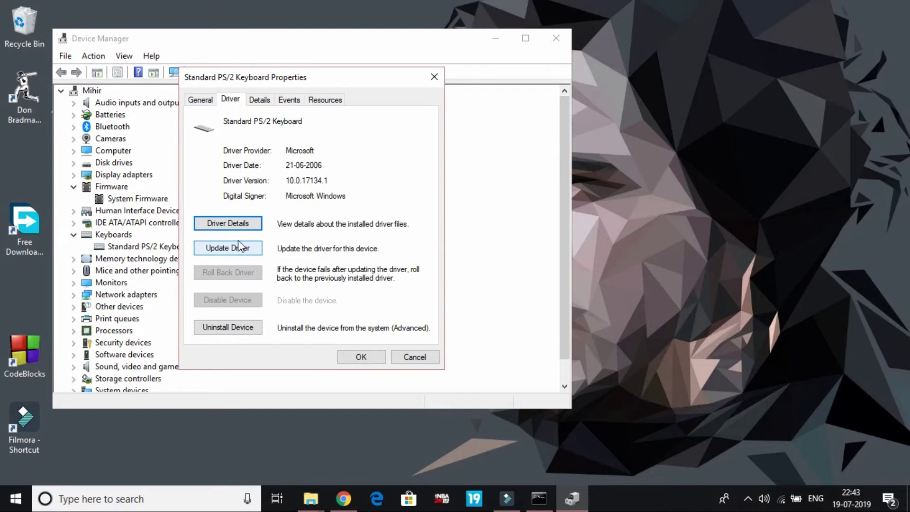
pyautogui.click(239, 254)
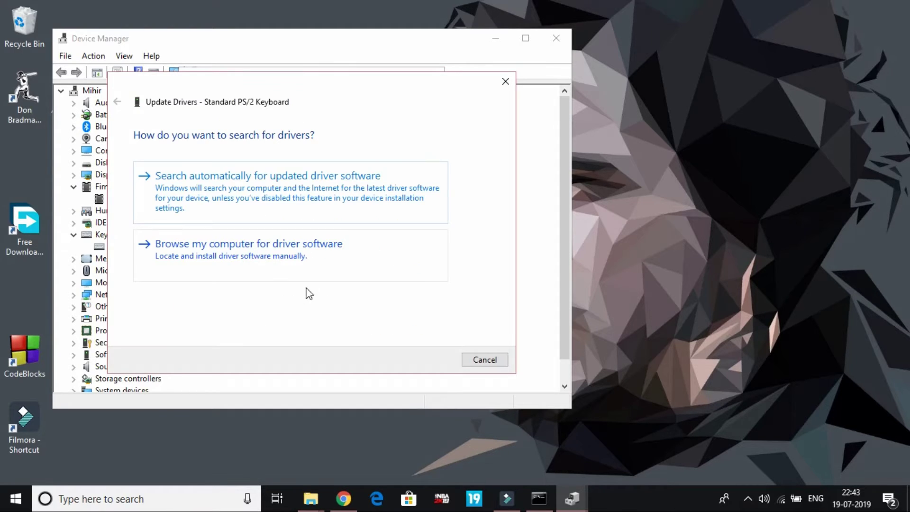
pyautogui.click(297, 202)
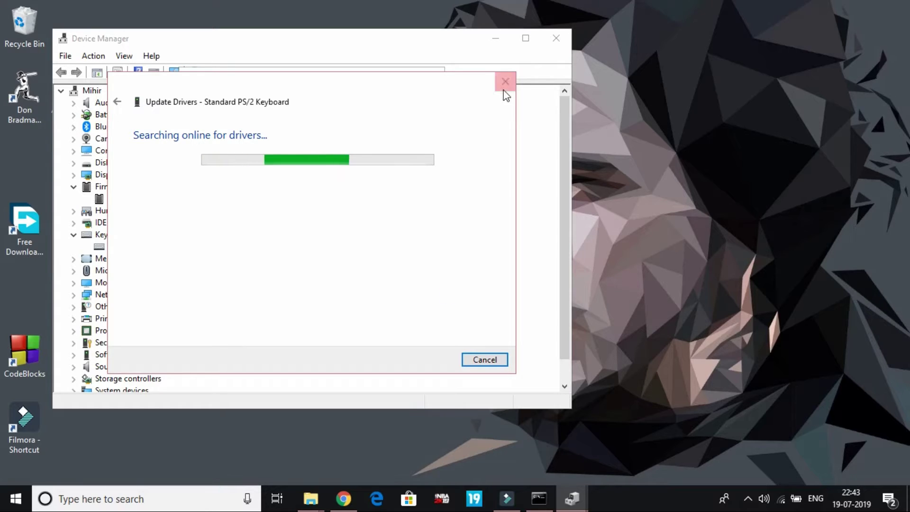
pyautogui.click(490, 41)
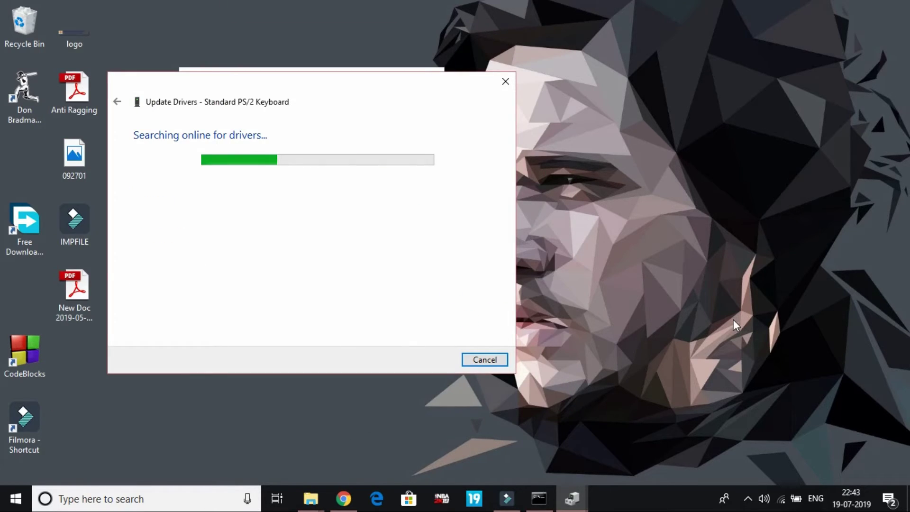
# Check Update & Security in Settings to confirm the PC is up to date, then minimize Settings.
pyautogui.click(15, 498)
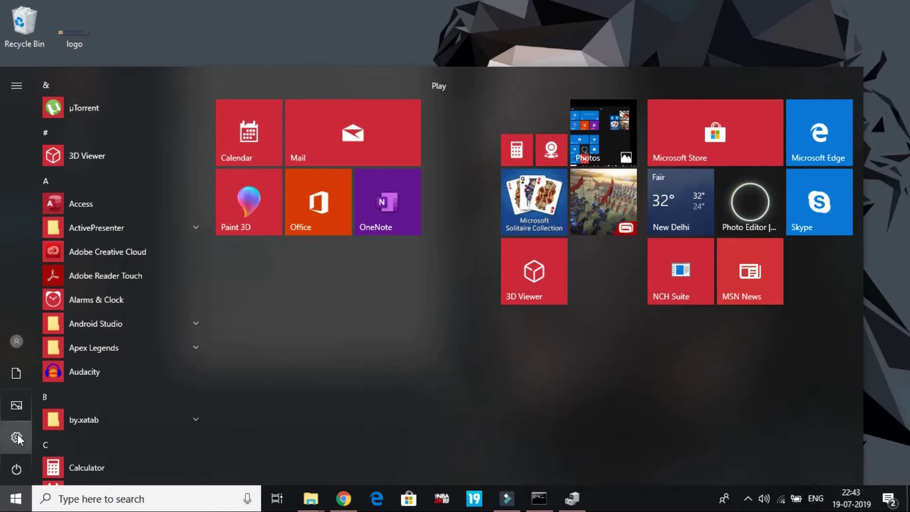
pyautogui.click(17, 436)
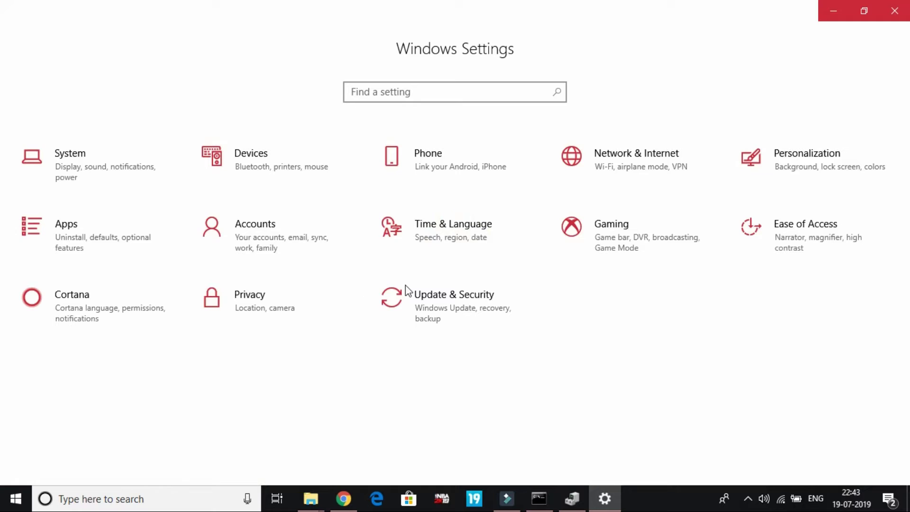
pyautogui.click(473, 295)
pyautogui.click(493, 297)
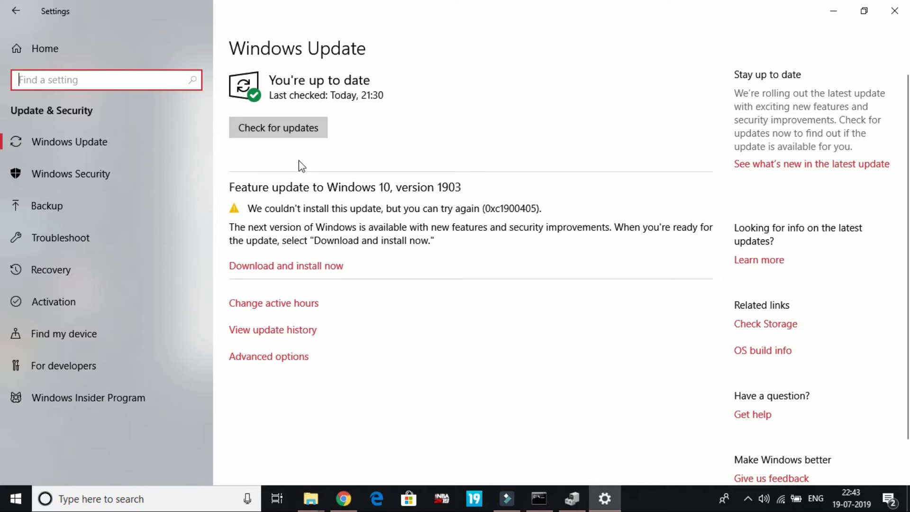
pyautogui.click(835, 10)
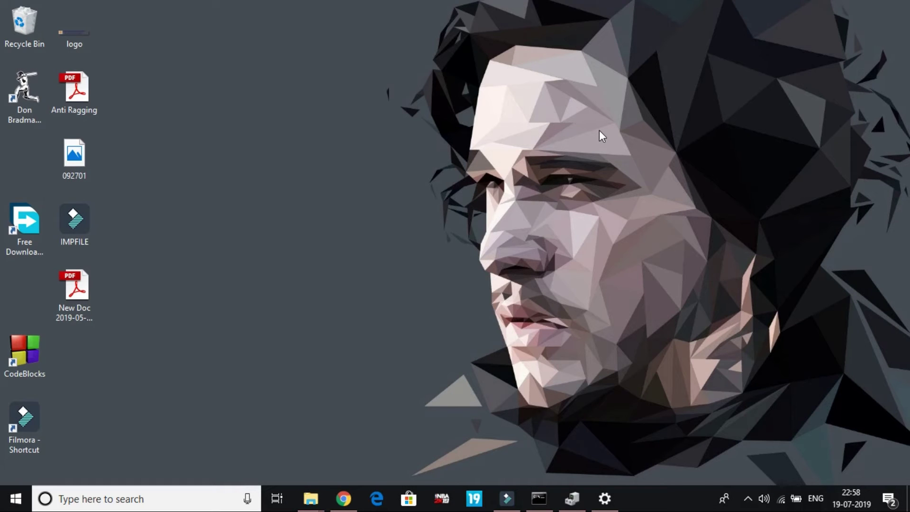
pyautogui.click(142, 492)
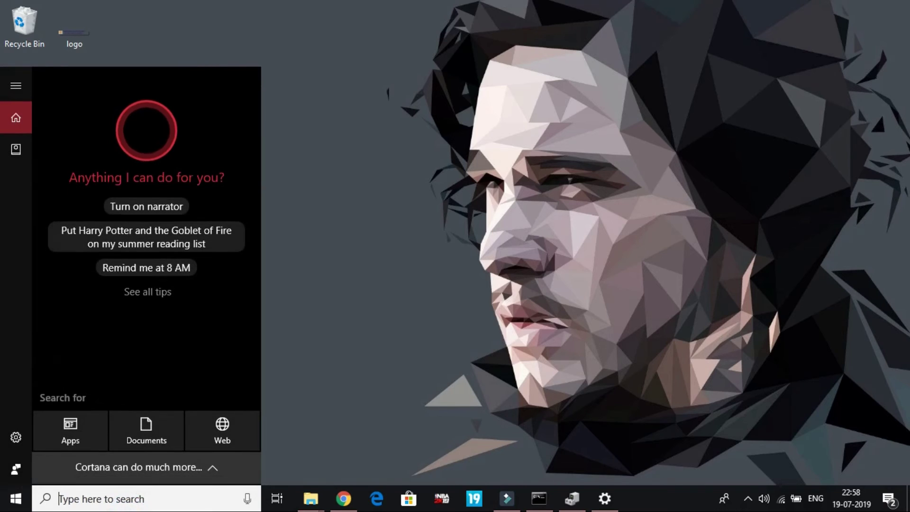
pyautogui.write('memo')
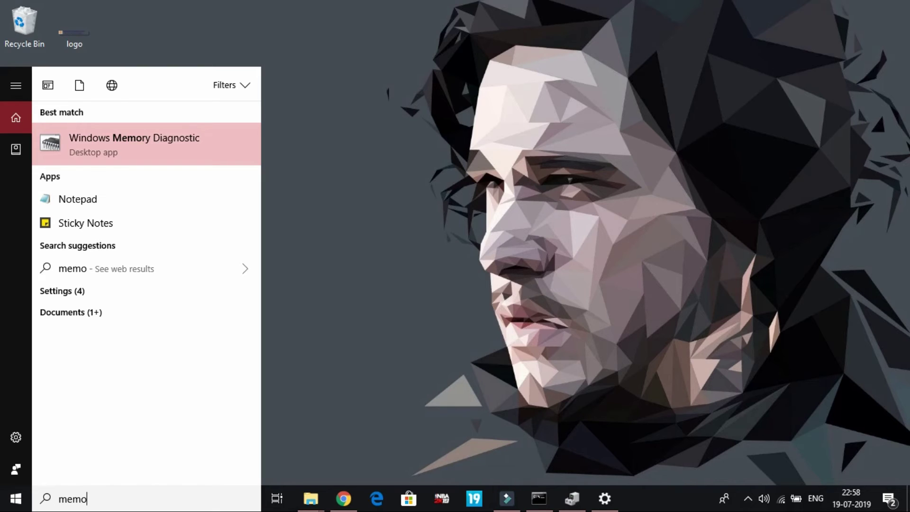
pyautogui.click(103, 132)
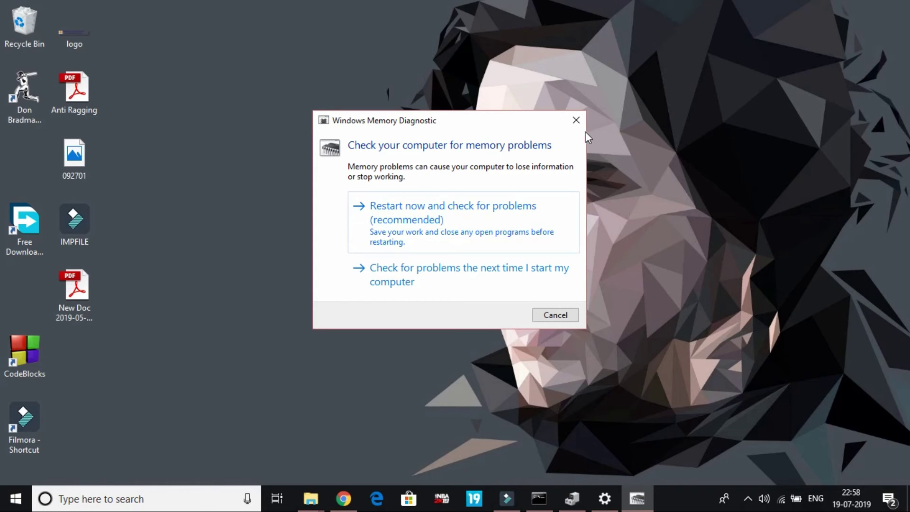
pyautogui.click(576, 120)
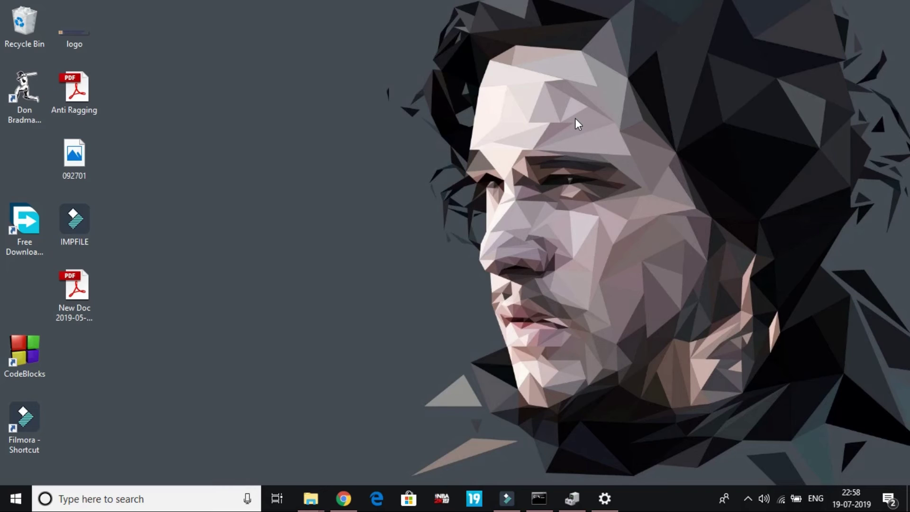